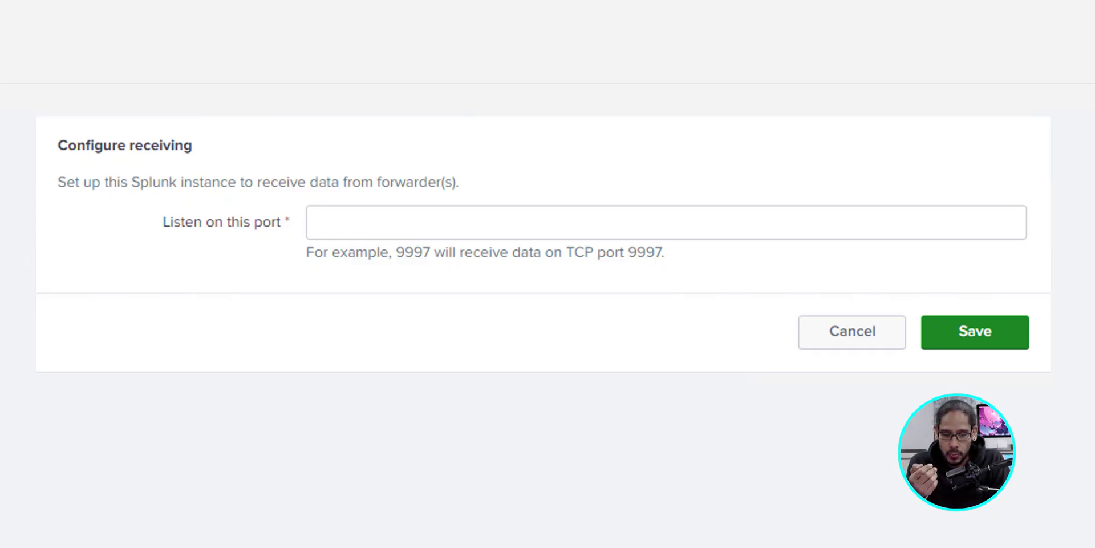
Enter 9997 as the new receiving port in Splunk Enterprise.
type("9997")
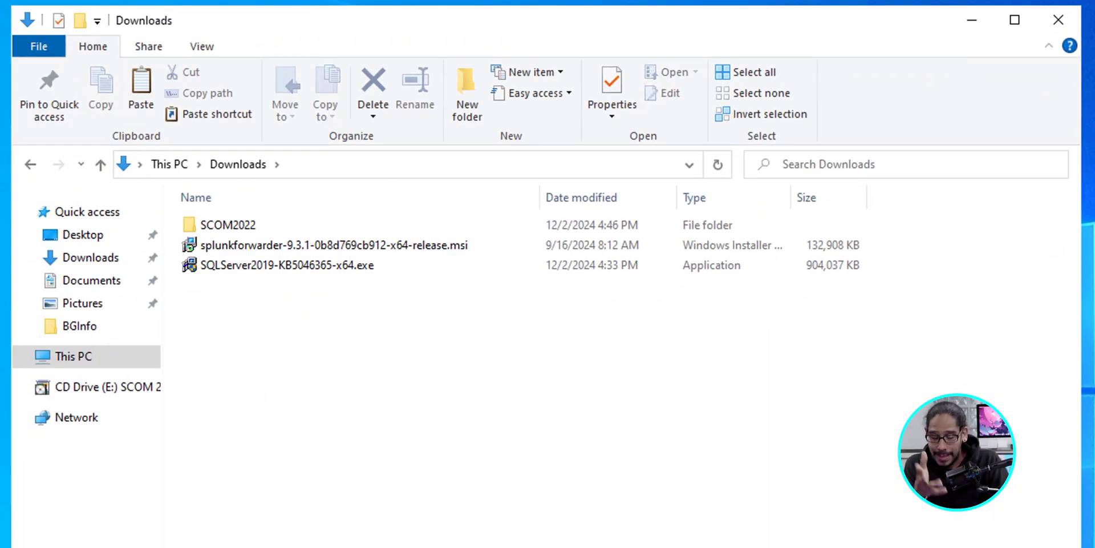
Start installing the splunkforwarder .msi package from the Downloads folder.
key("Down")
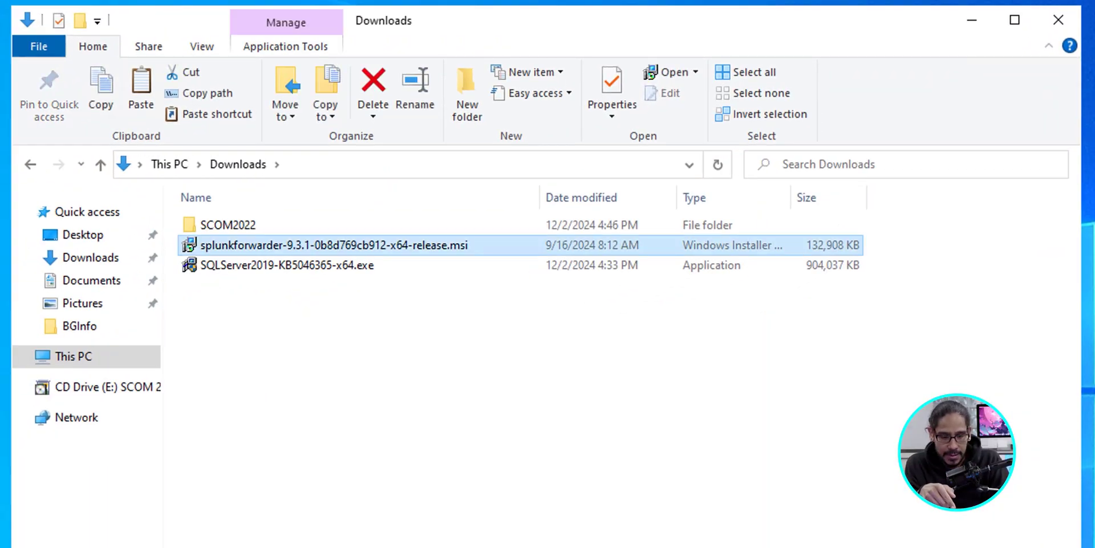
right_click(343, 239)
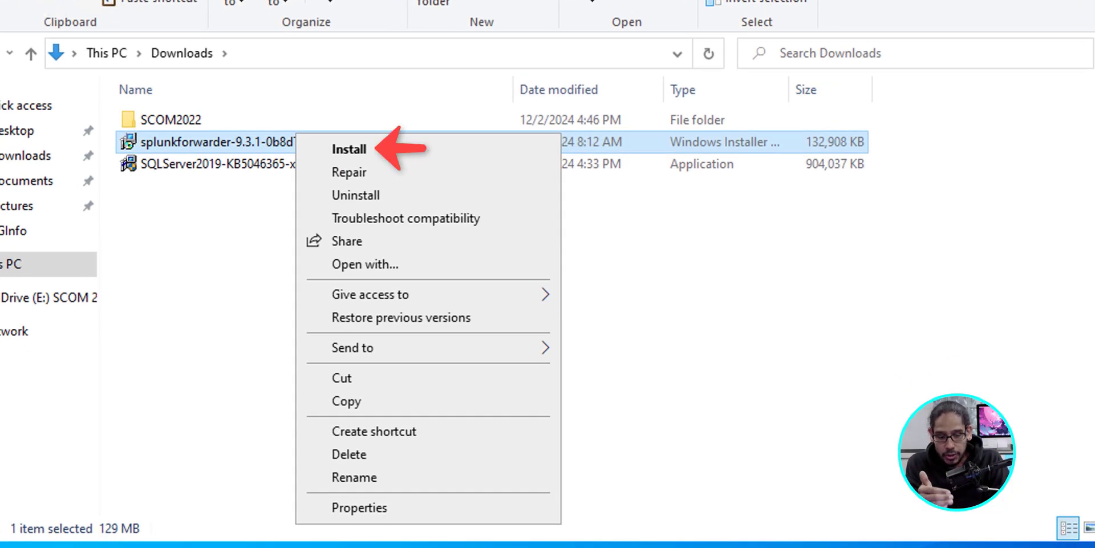
left_click(350, 149)
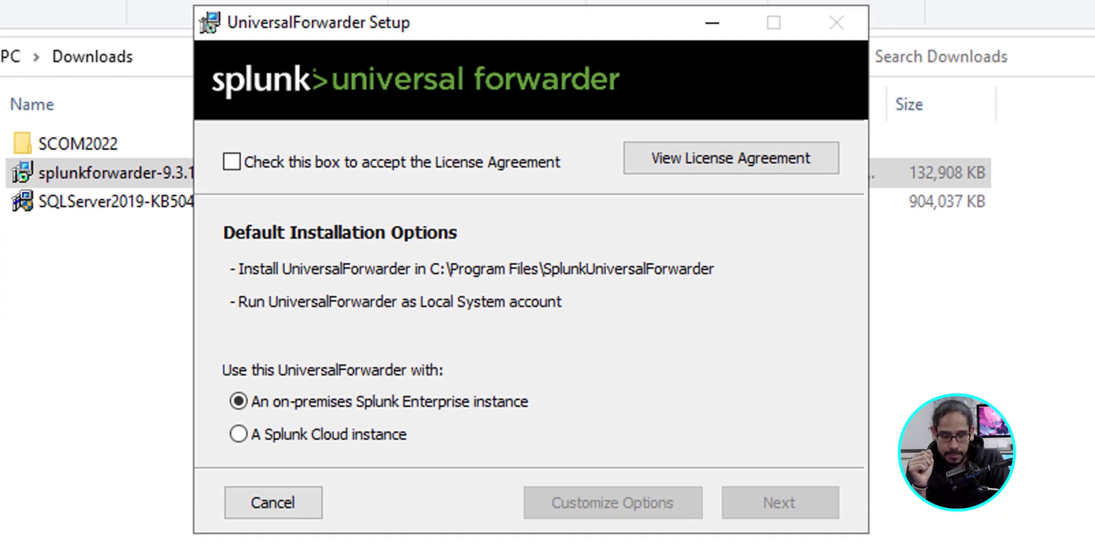
Accept the forwarder licence and create the admin account with a custom password.
key("space")
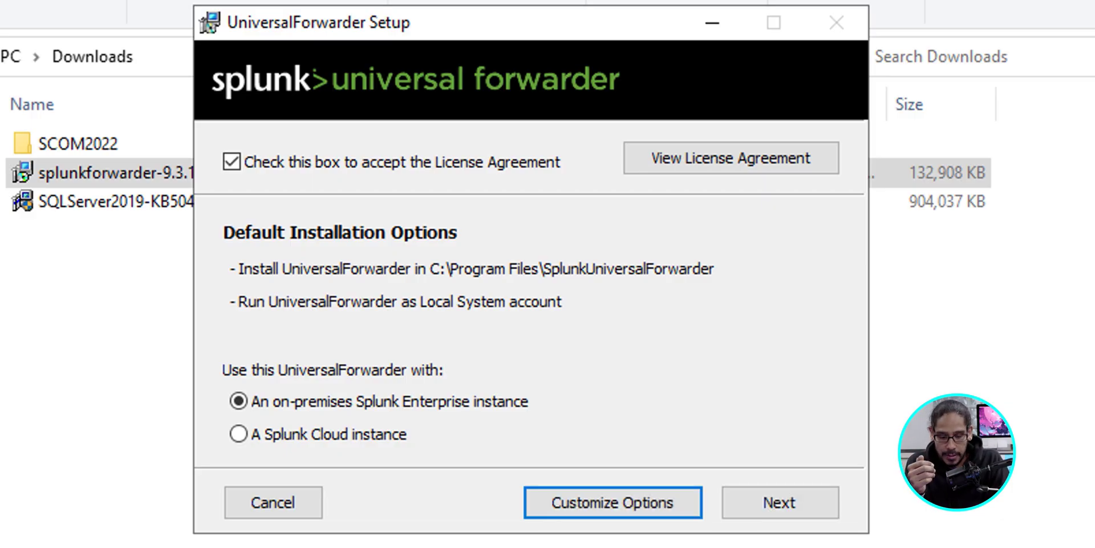
key("Tab")
key("Return")
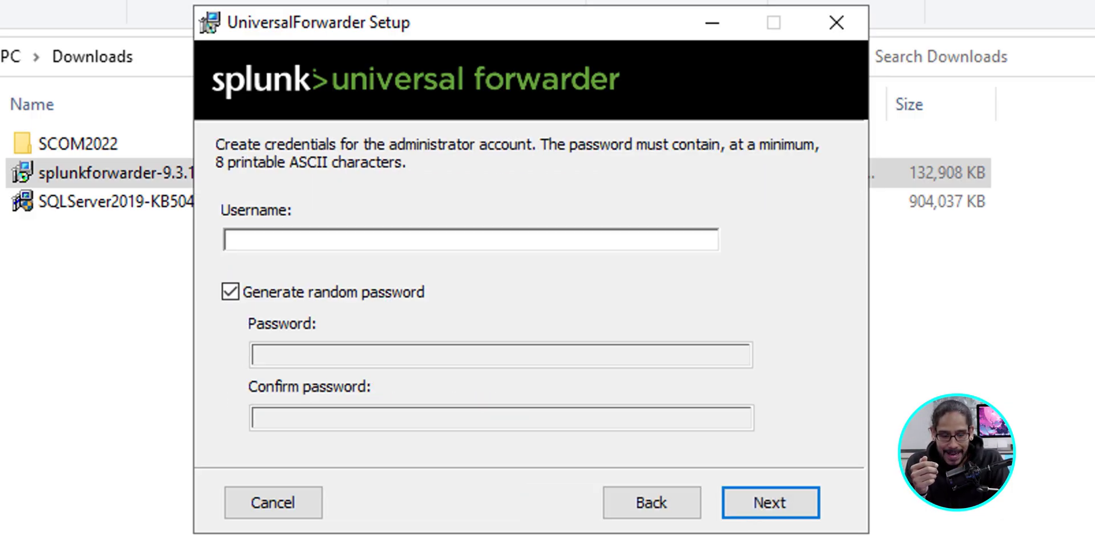
type("admin")
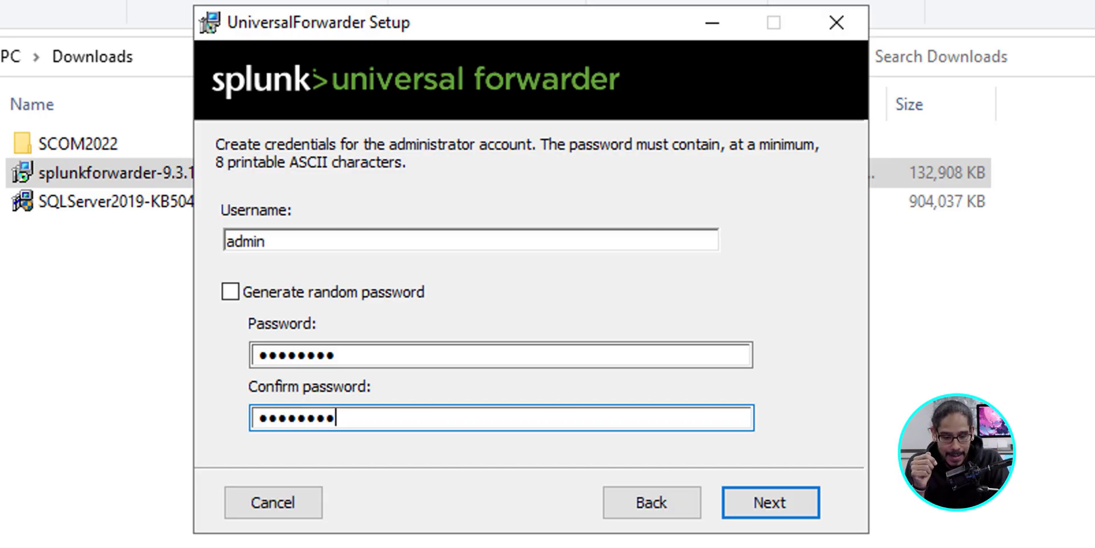
key("Return")
type("9997")
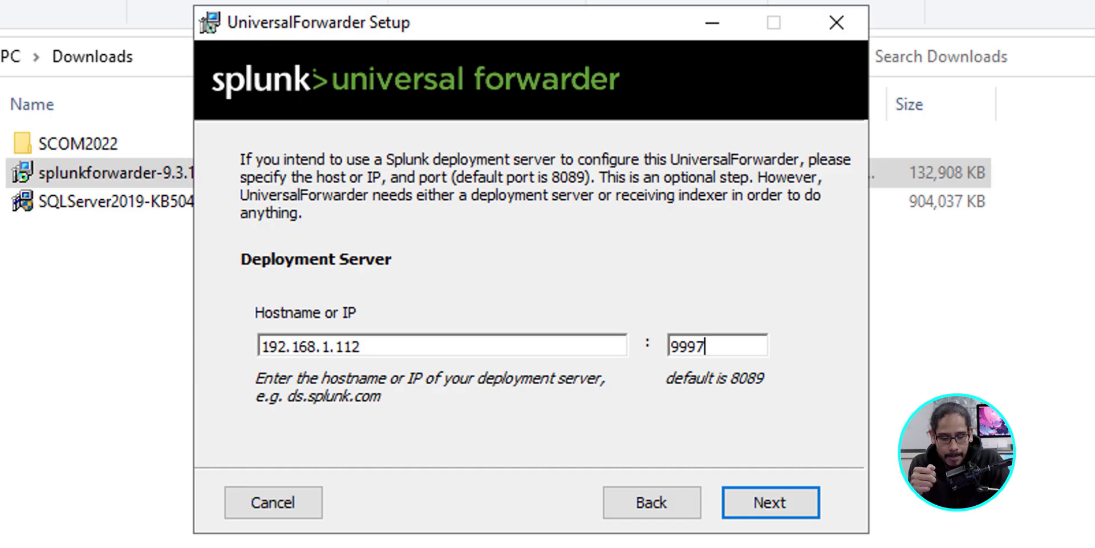
Skip the deployment server, set receiving indexer 192.168.1.112 port 9997, and install.
key("Return")
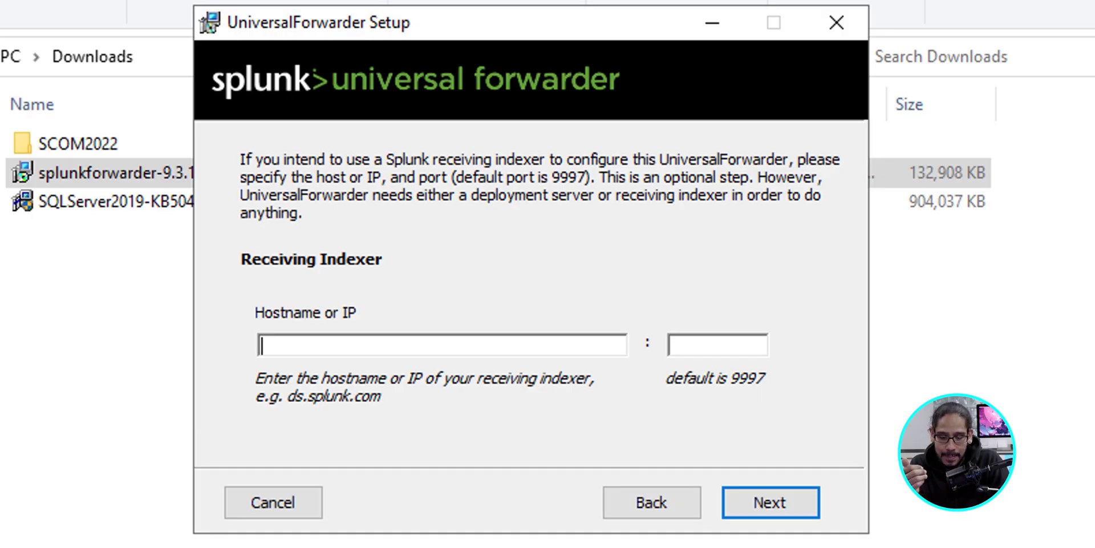
type("192.168.1.112")
key("Tab")
type("9997")
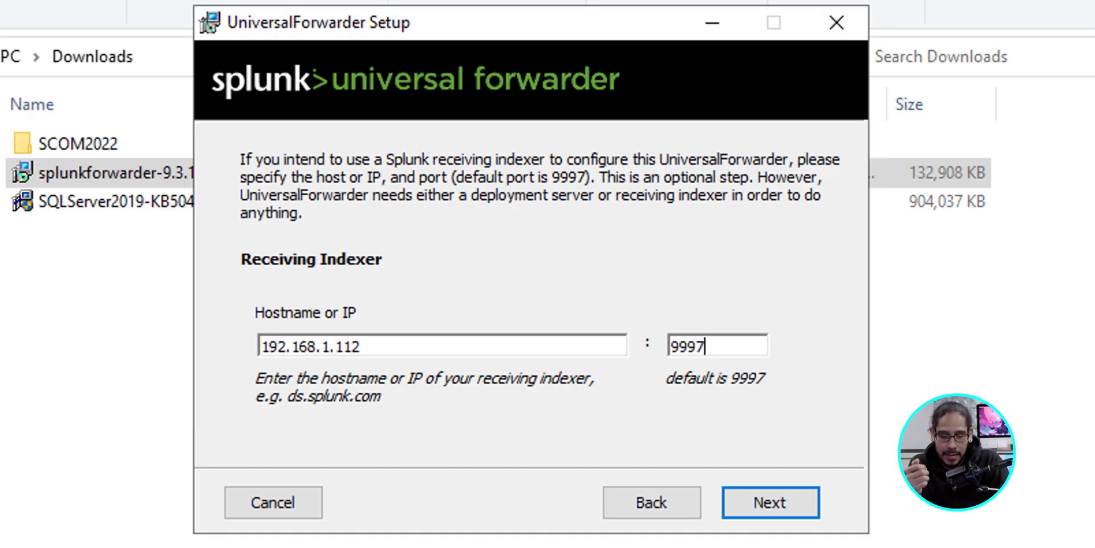
key("Return")
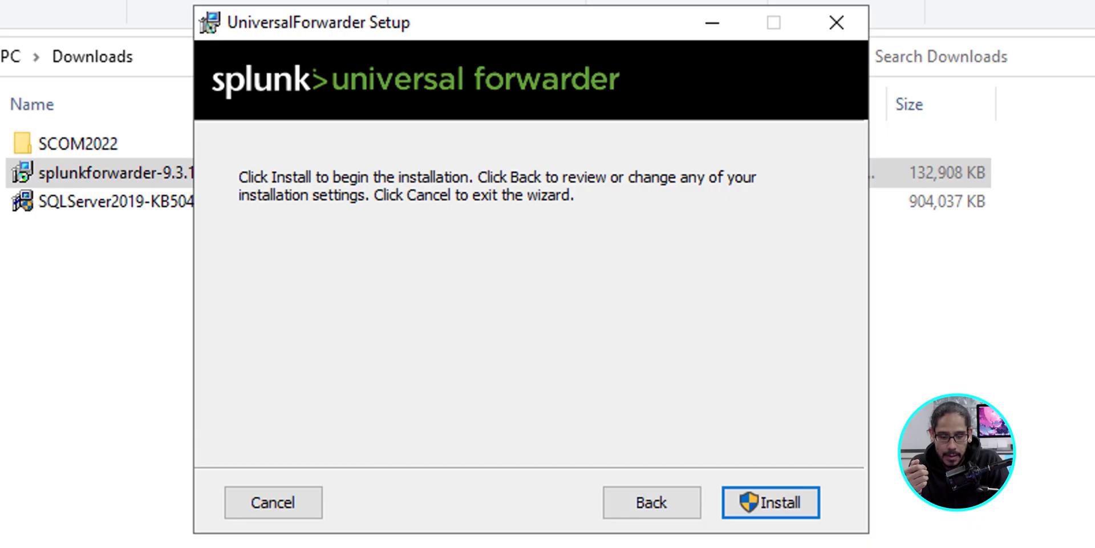
key("Return")
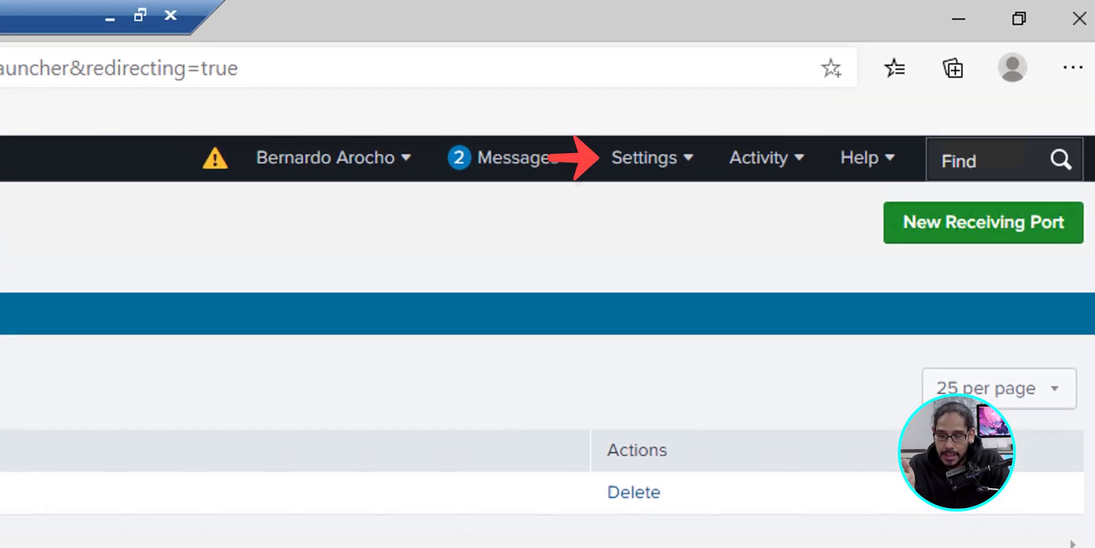
Open the Settings menu to begin adding TCP / UDP data.
left_click(651, 157)
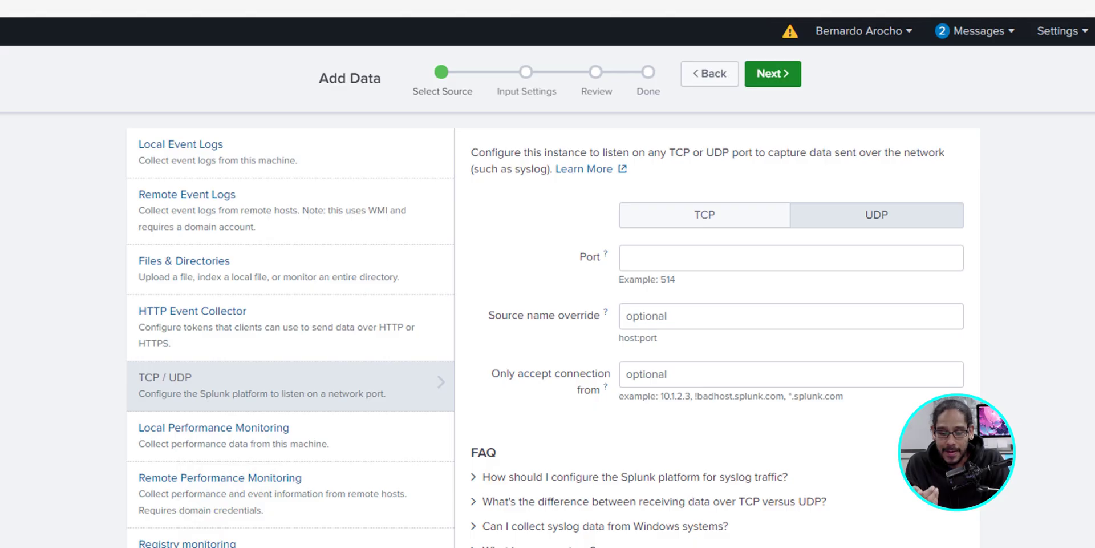
Set the network input port to 9997 and move on to Input Settings' index options.
type("9997")
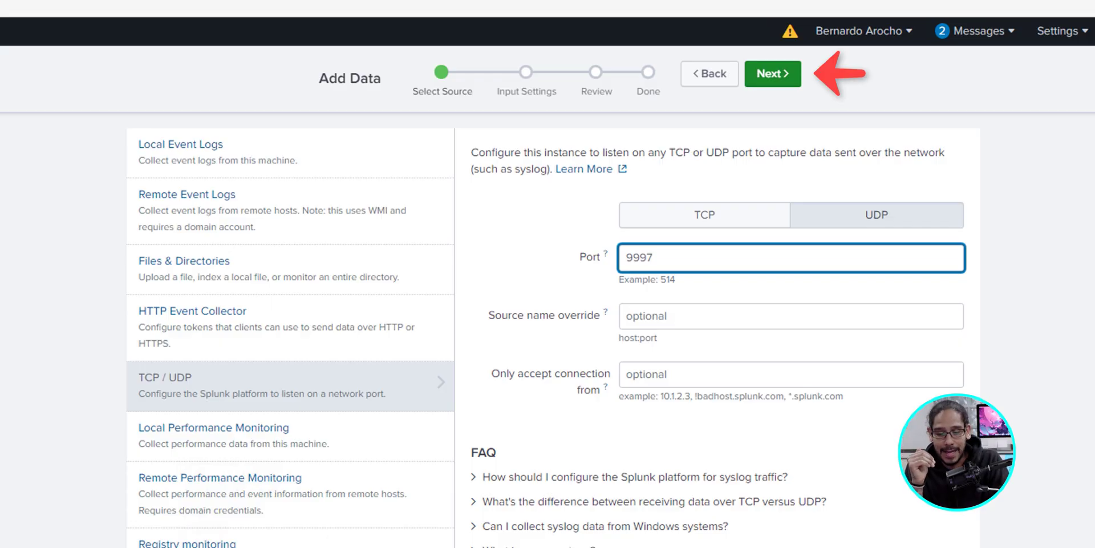
key("Return")
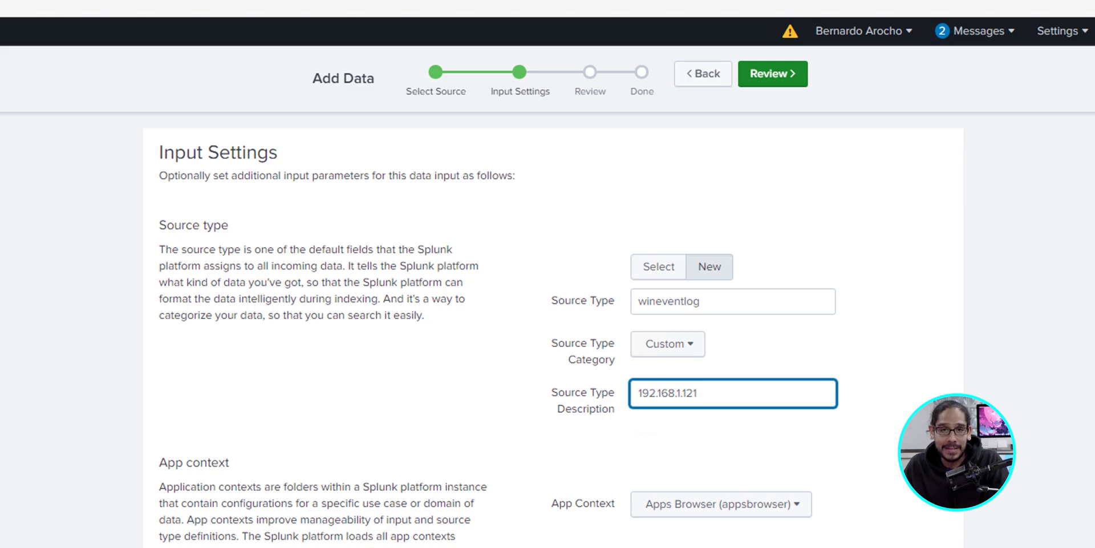
scroll(547, 285, "down", 4)
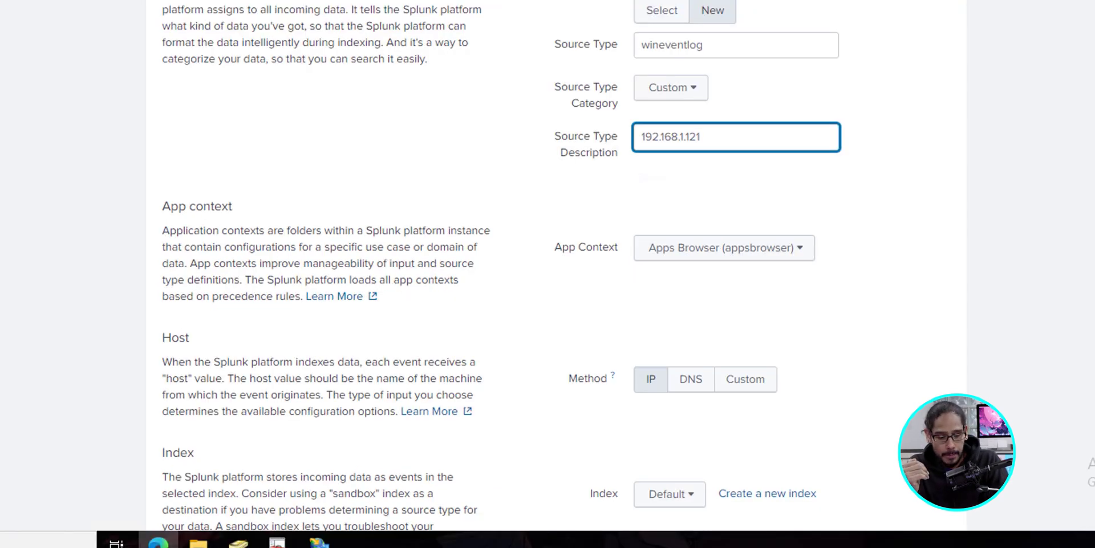
scroll(548, 274, "down", 3)
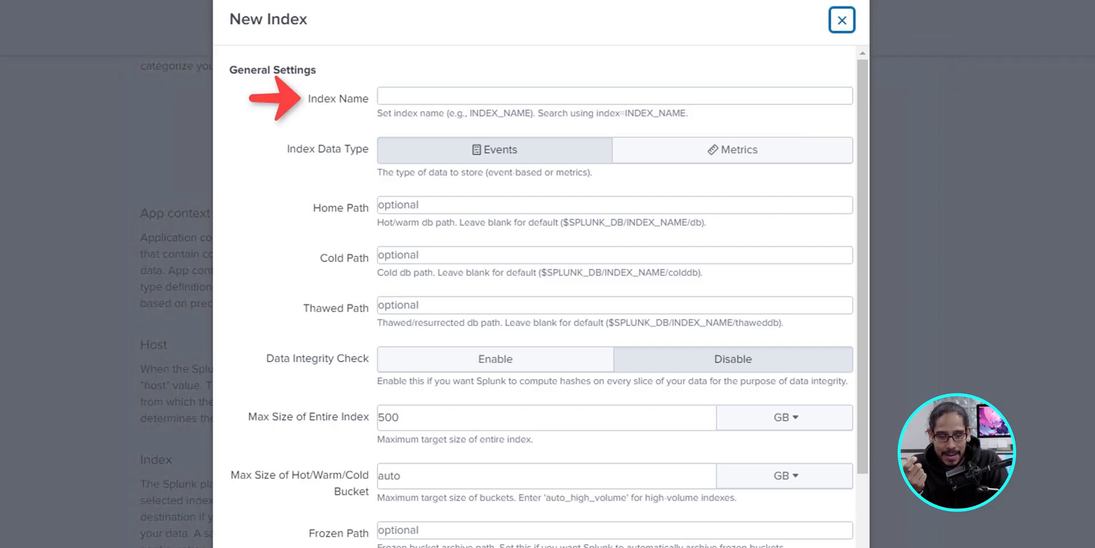
Create and save a new index named win_log for this input.
type("win_log")
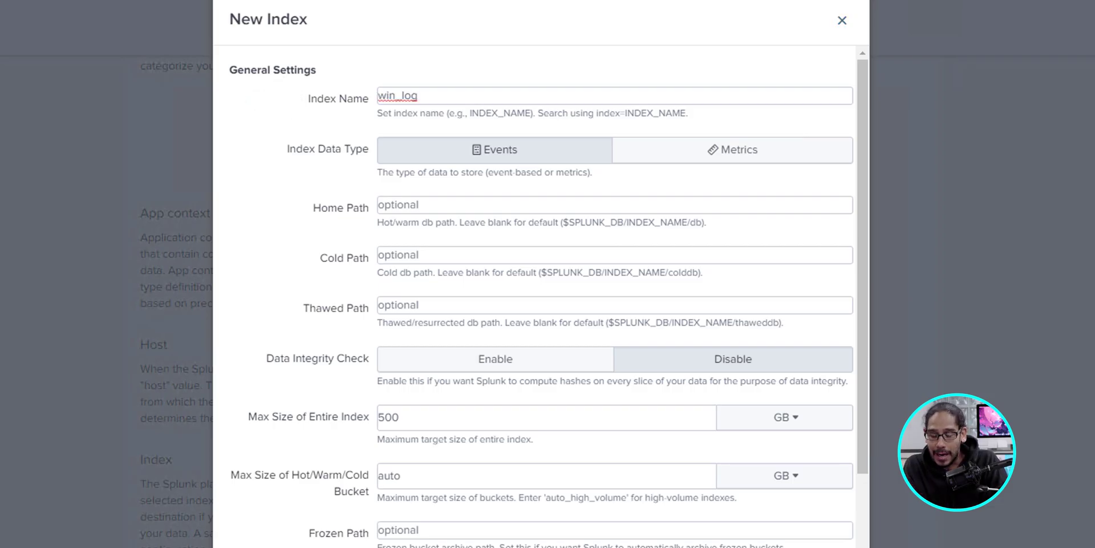
scroll(542, 274, "down", 1)
scroll(542, 274, "down", 3)
left_click(736, 501)
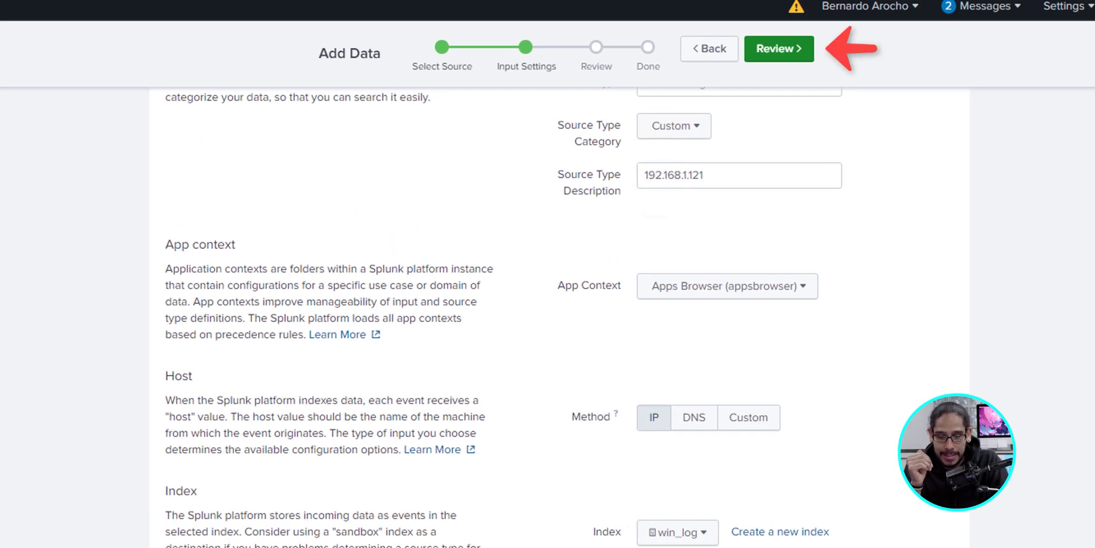
Go on to review the network input settings.
left_click(779, 49)
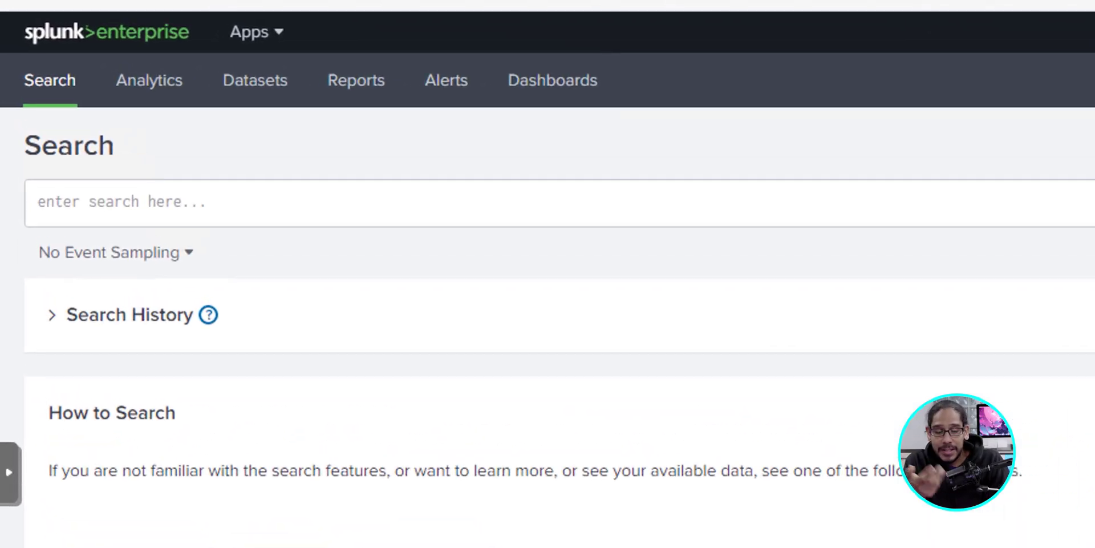
Search index="_internal" sourcetype="splunkd" host="SCOM" to see the forwarder's events.
type("index=\"_internal\" sourcetype=\"splunkd\" host=\"SCOM\"")
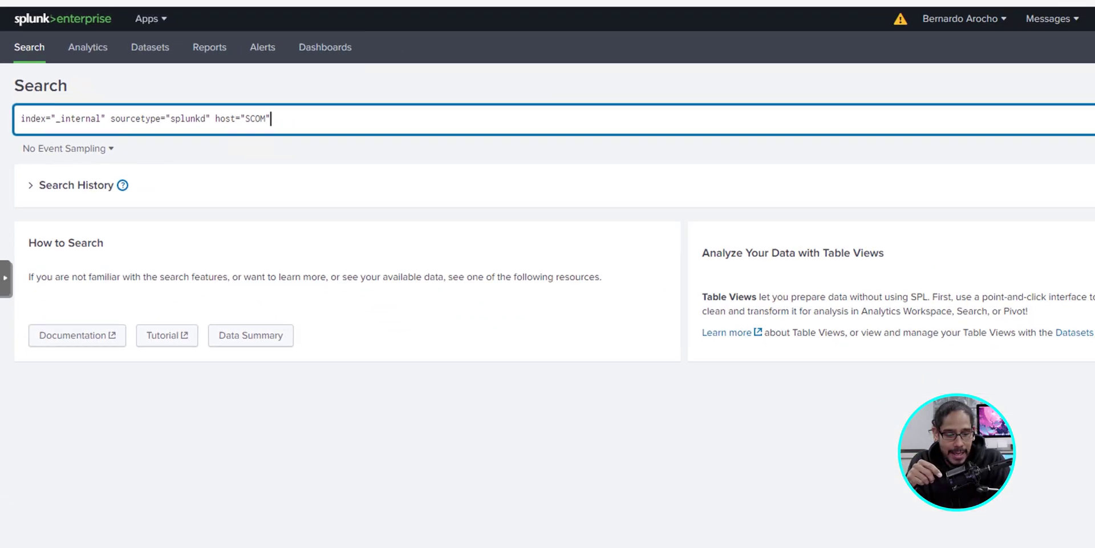
key("Return")
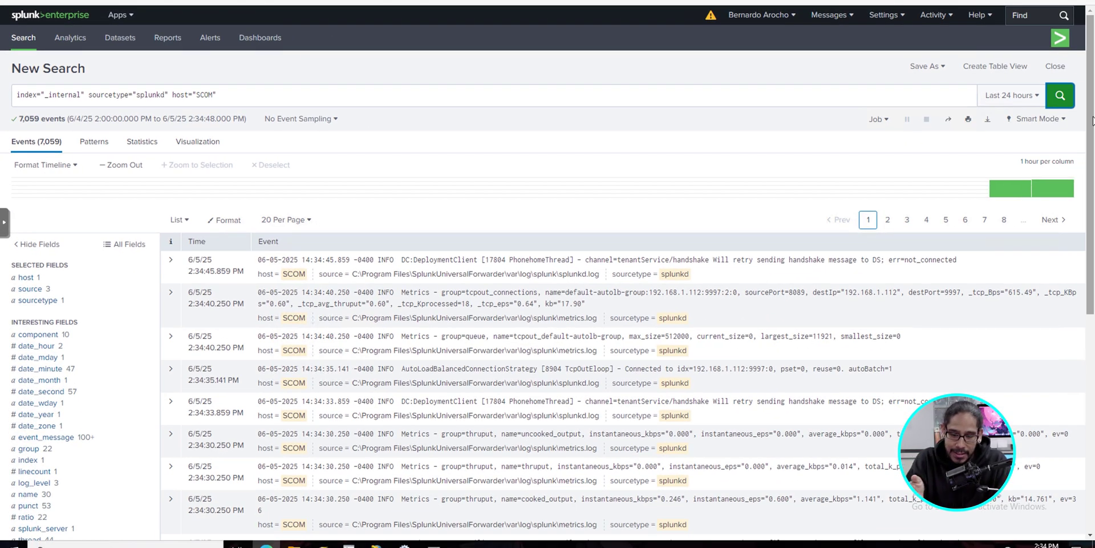